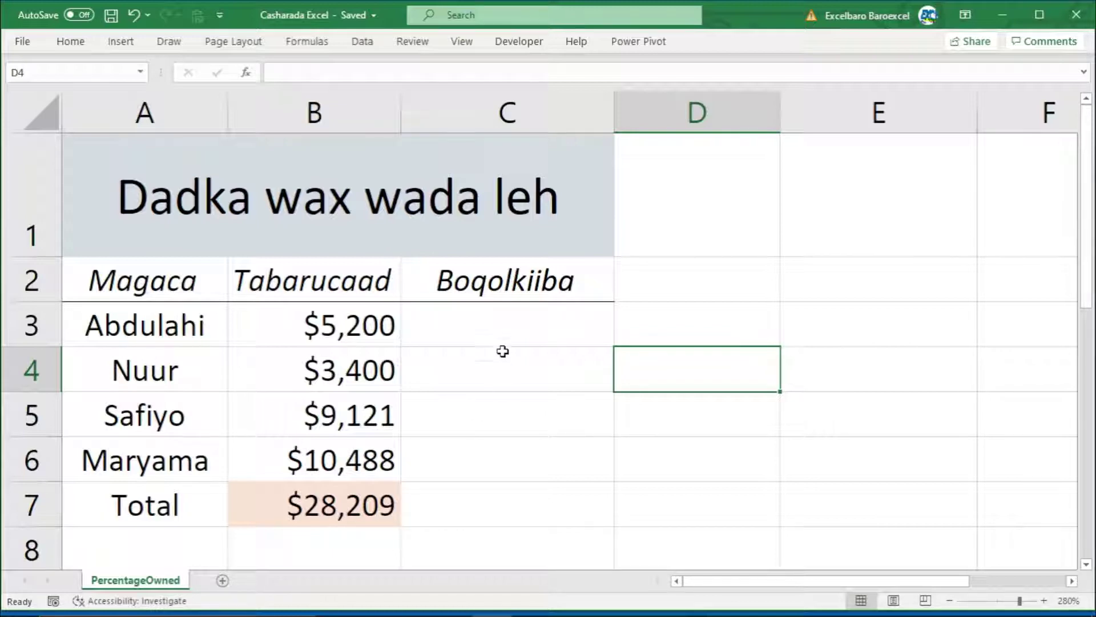
# Step: Enter the formula =B3/$B$7 in cell C3 to calculate the first contributor's share of the total
pyautogui.click(489, 337)
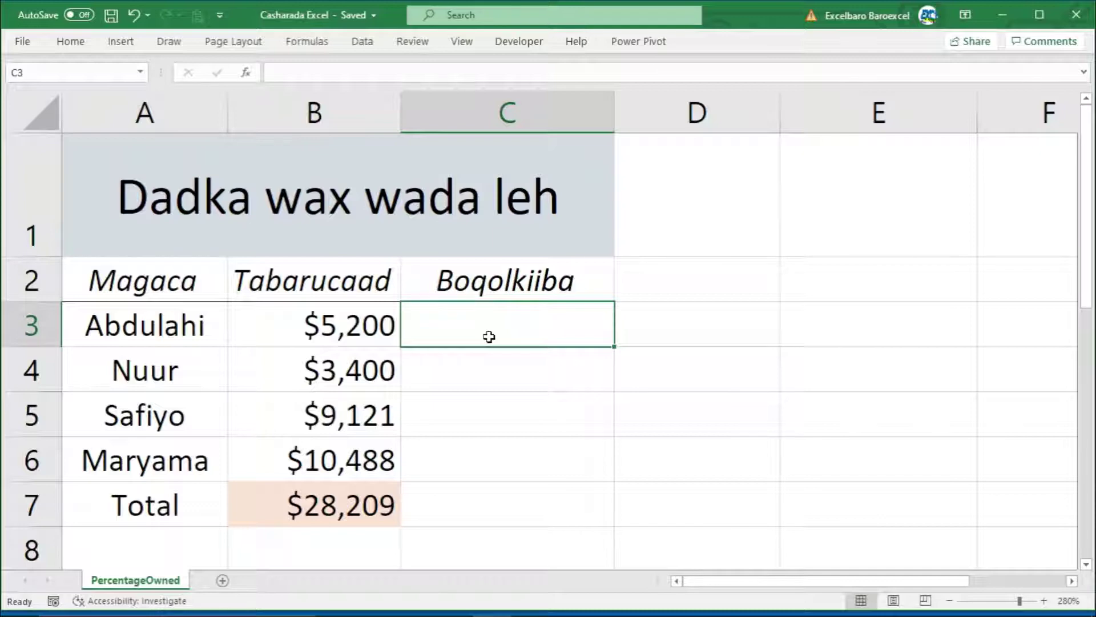
pyautogui.write('=')
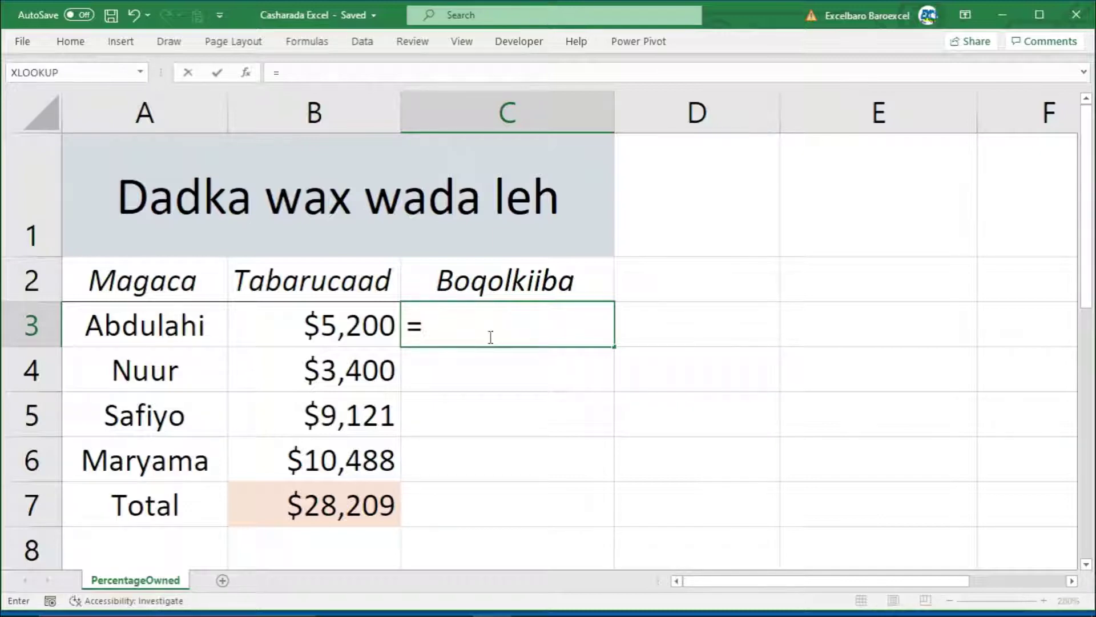
pyautogui.click(343, 329)
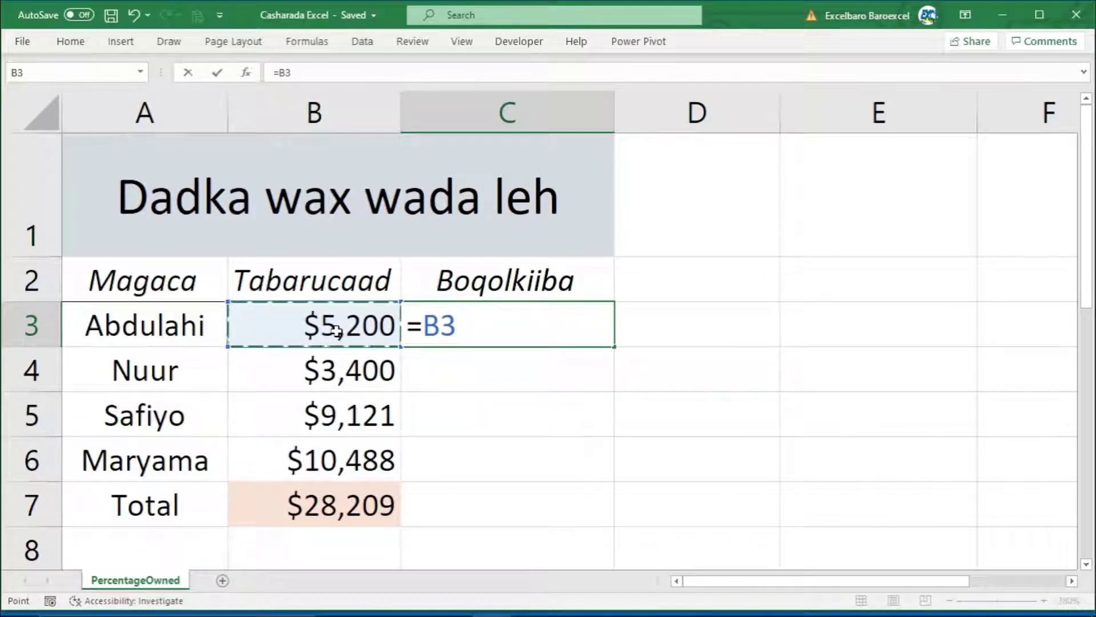
pyautogui.write('/')
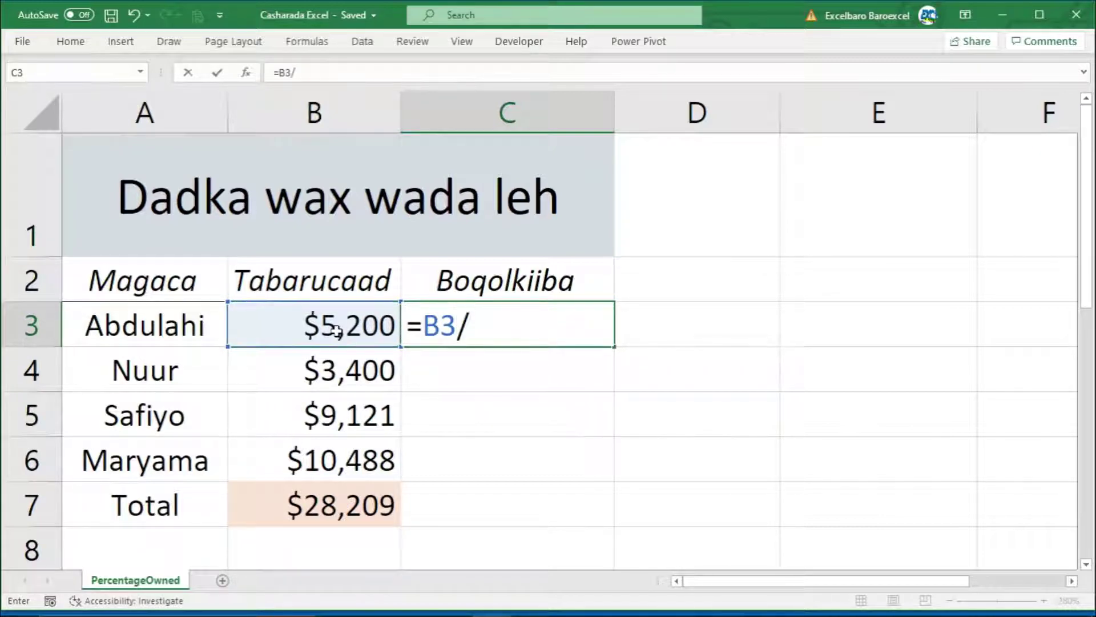
pyautogui.click(360, 510)
pyautogui.press('F4')
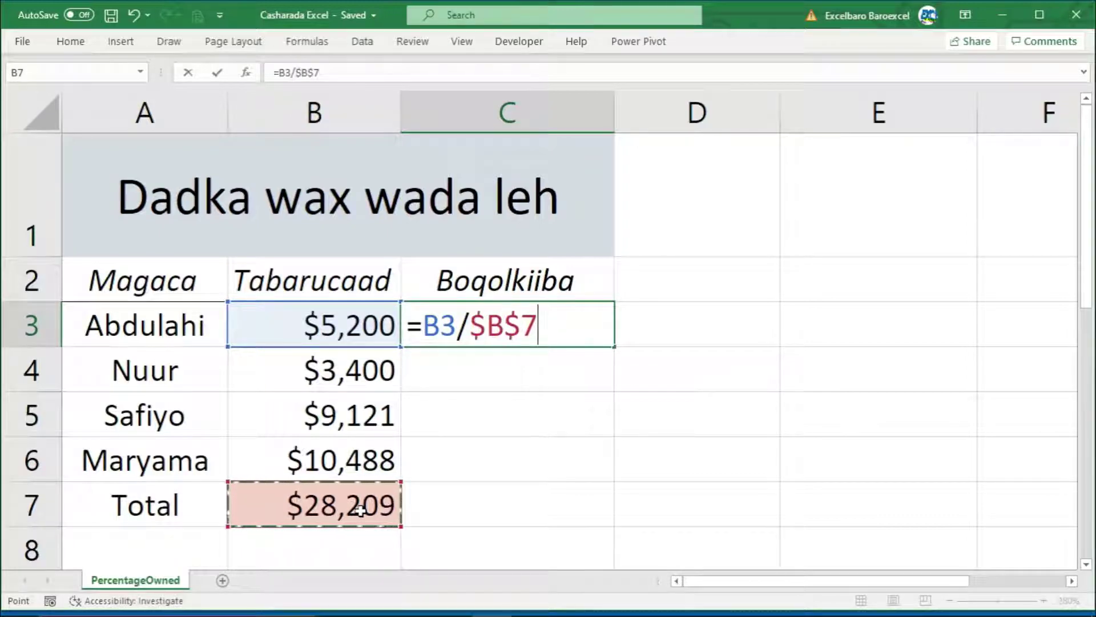
pyautogui.press('Return')
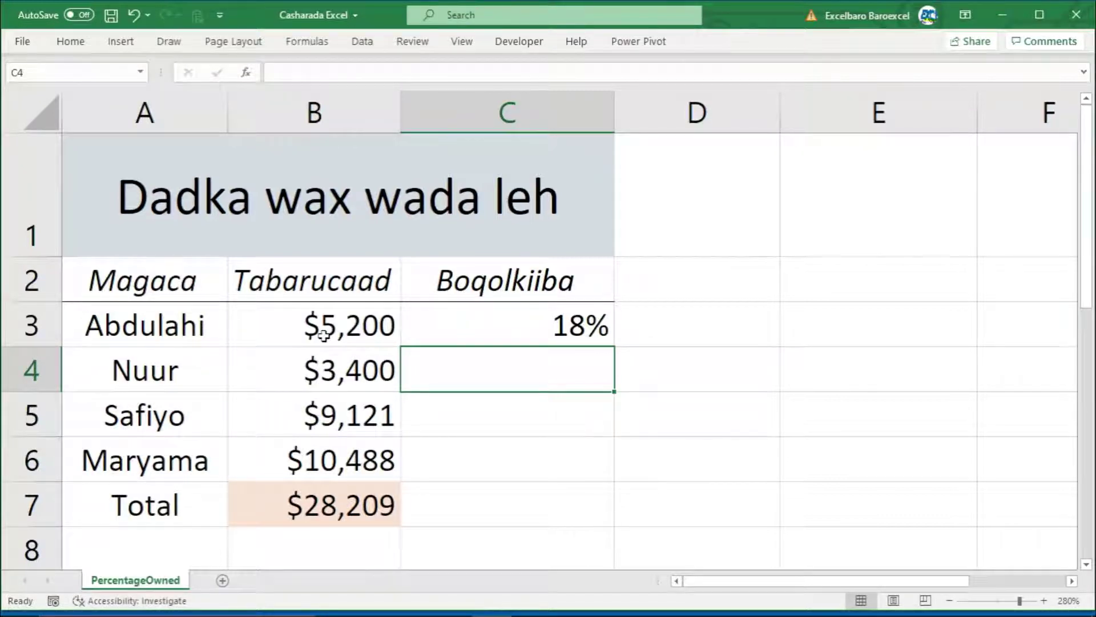
# Step: Fill the percentage formula from C3 down through C6 for the remaining contributors
pyautogui.click(327, 513)
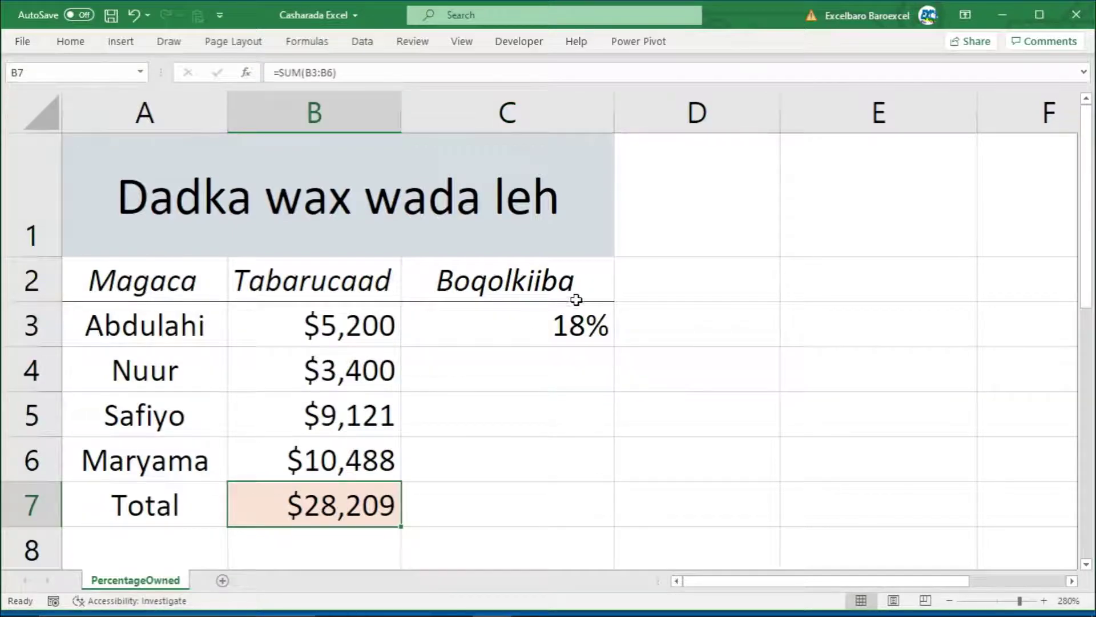
pyautogui.click(563, 318)
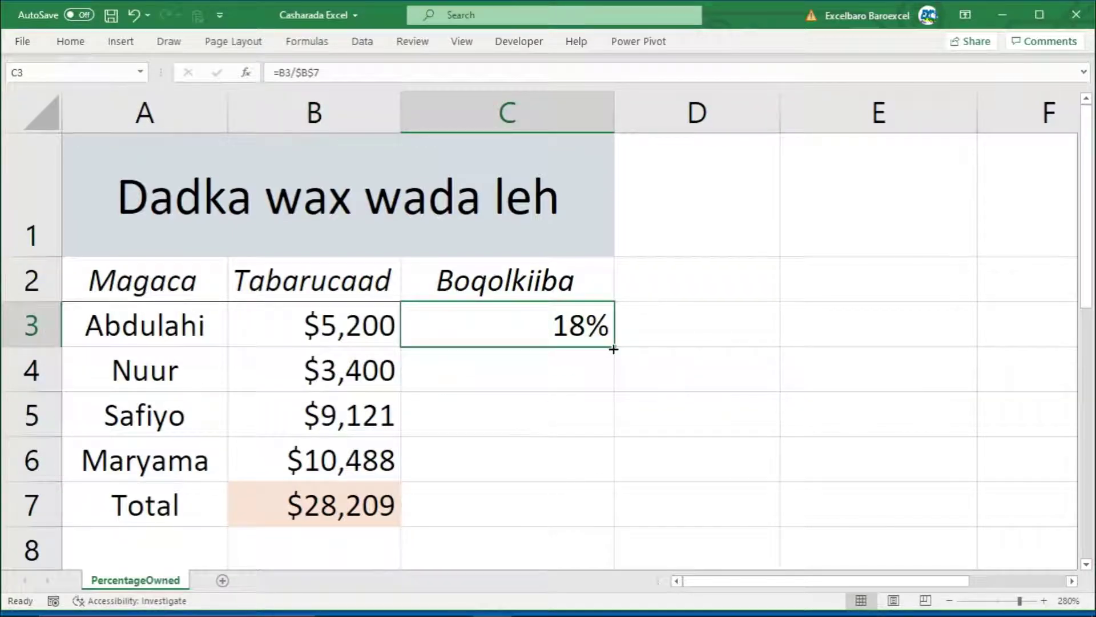
pyautogui.moveTo(613, 349); pyautogui.dragTo(605, 464)
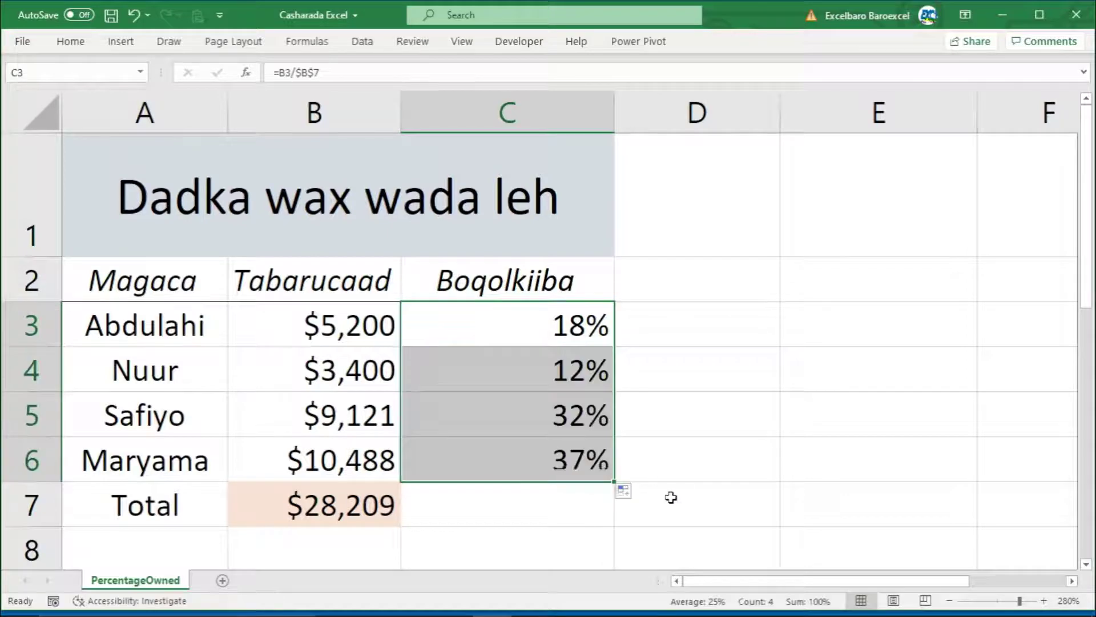
pyautogui.click(762, 429)
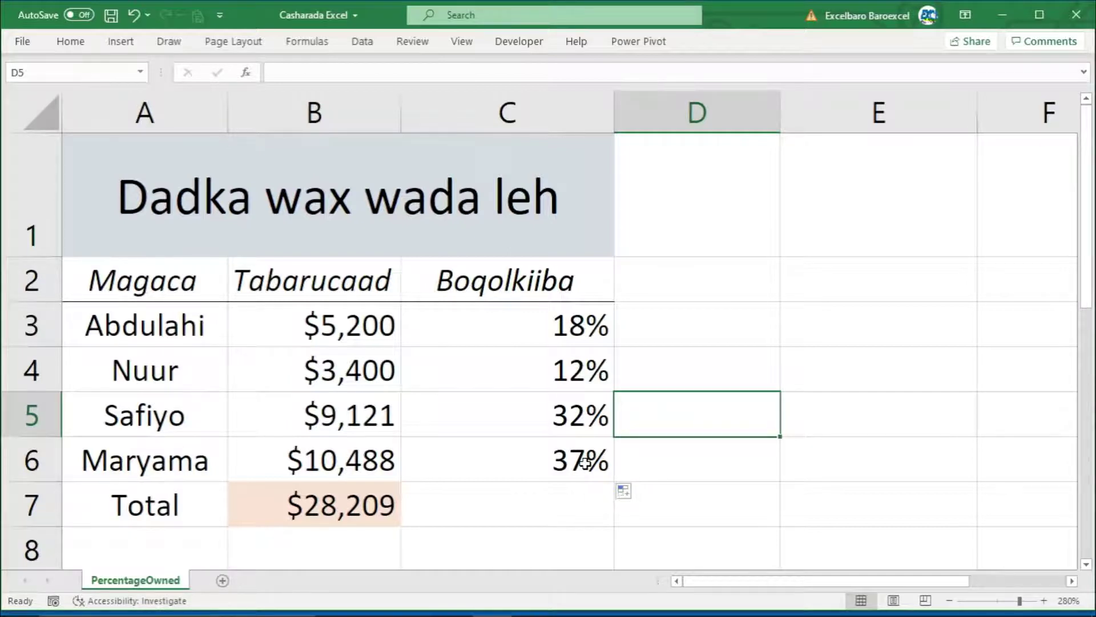
# Step: Change the contributions in the Tabarucaad column to 10200 in B3 and 9544 in B4
pyautogui.click(357, 337)
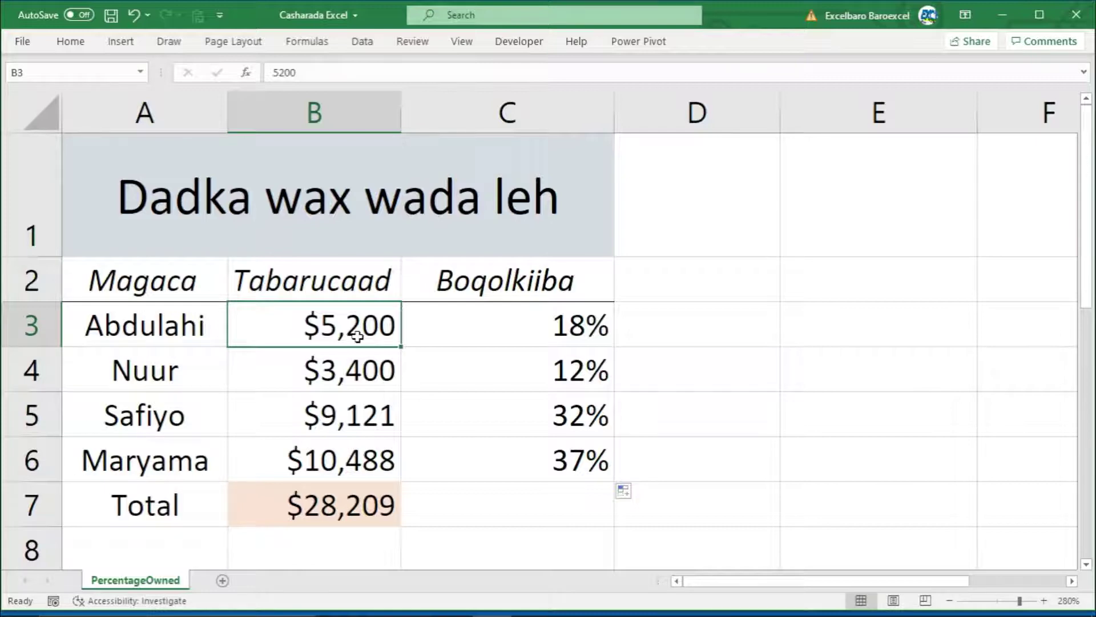
pyautogui.write('10,2')
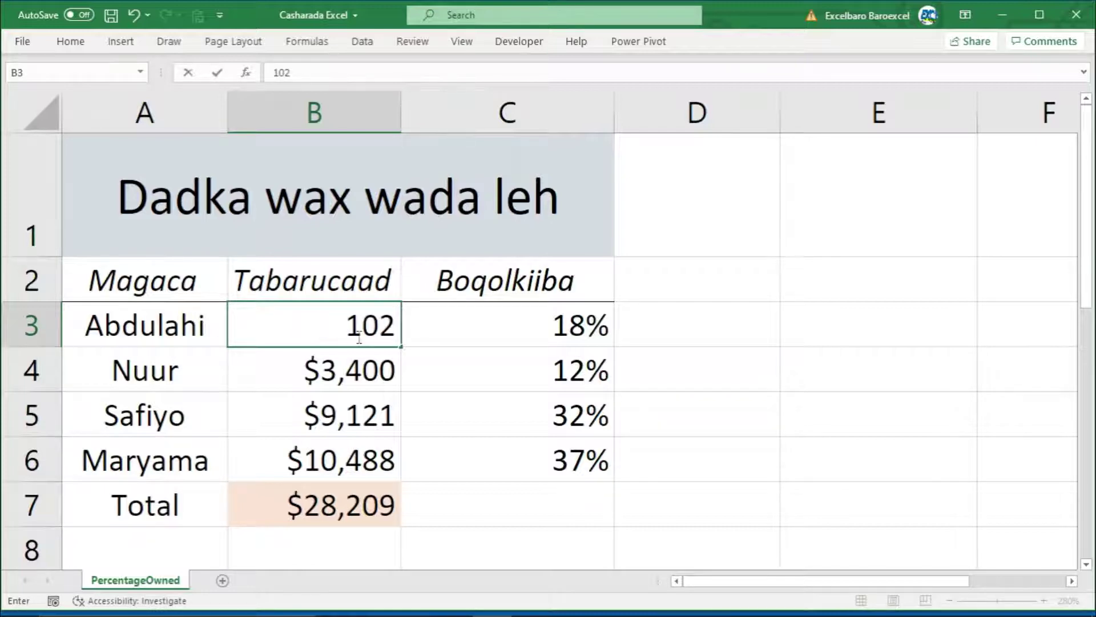
pyautogui.write('00')
pyautogui.press('Return')
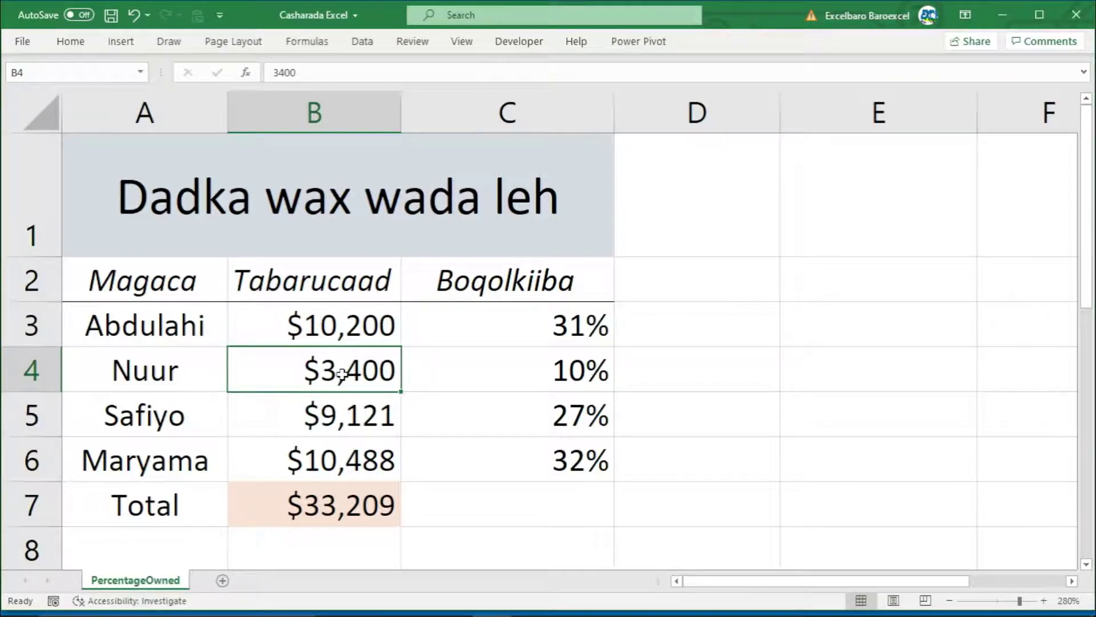
pyautogui.write('9')
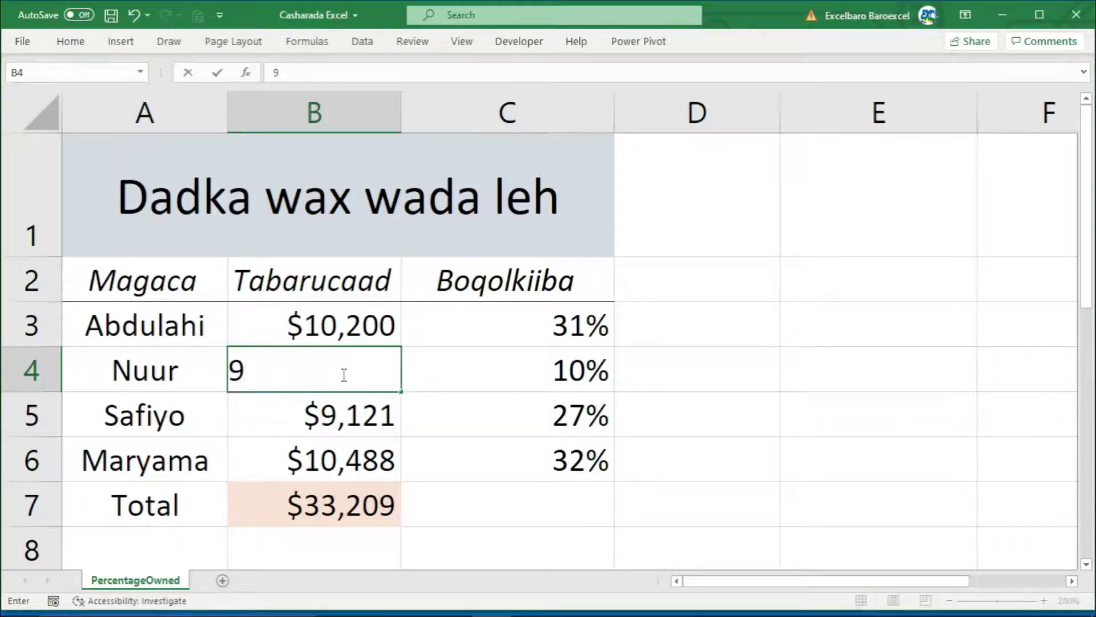
pyautogui.write(',544')
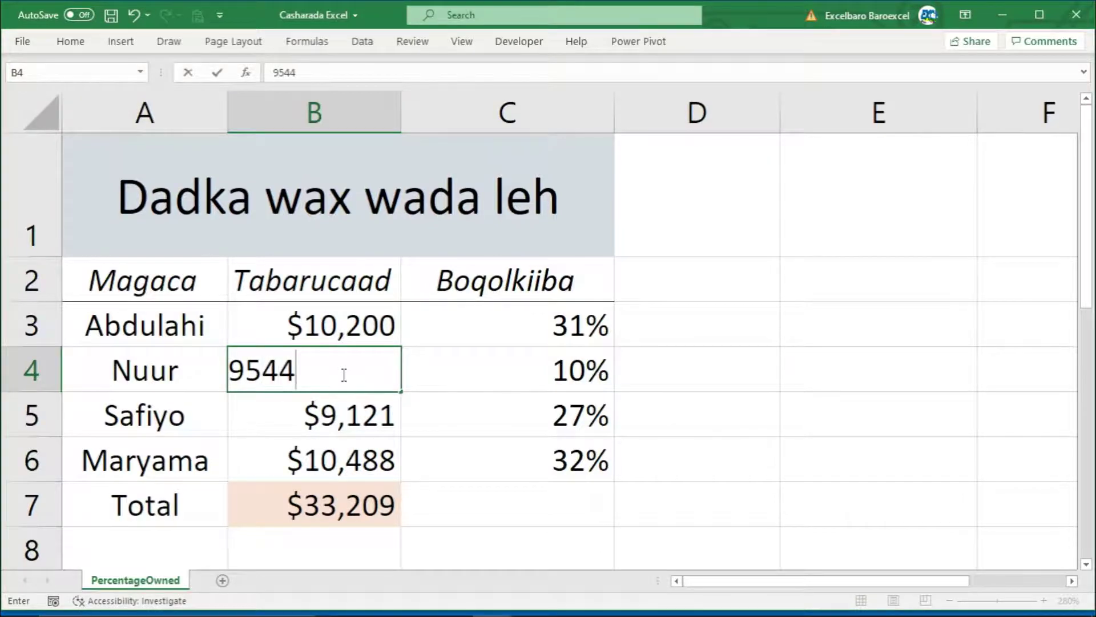
pyautogui.press('Return')
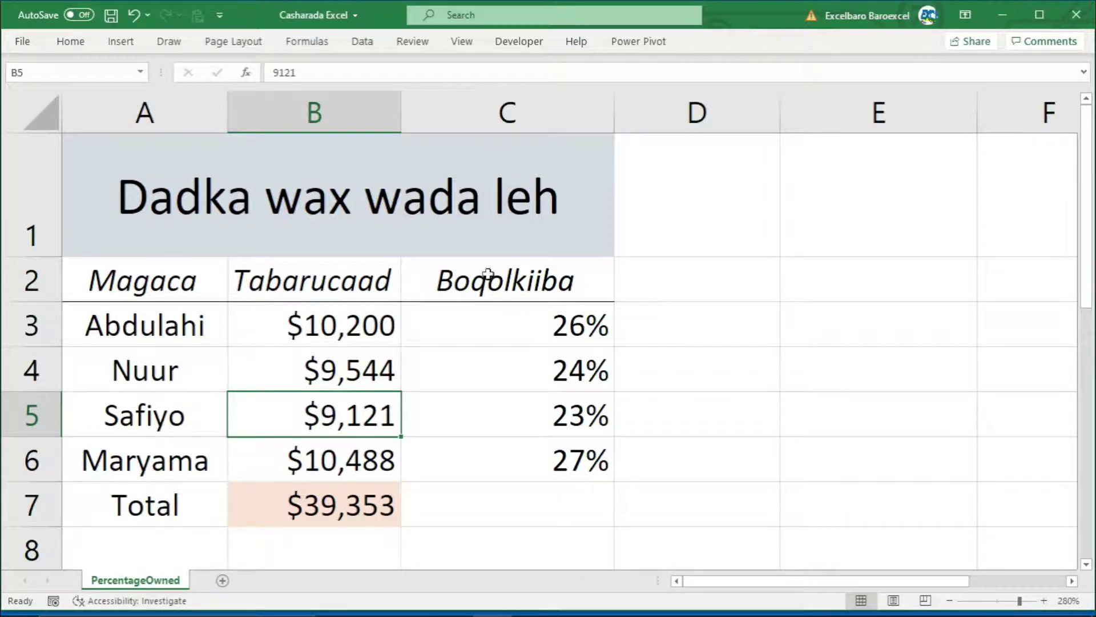
# Step: Set the contribution in B3 to 50000 and copy it down through B6
pyautogui.click(313, 324)
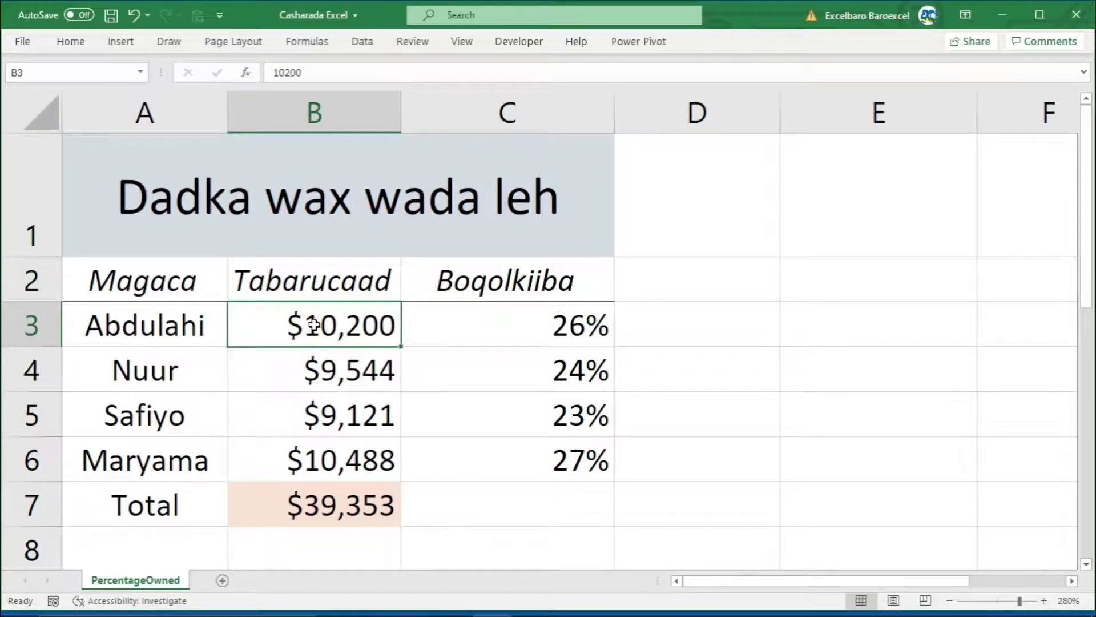
pyautogui.write('50000')
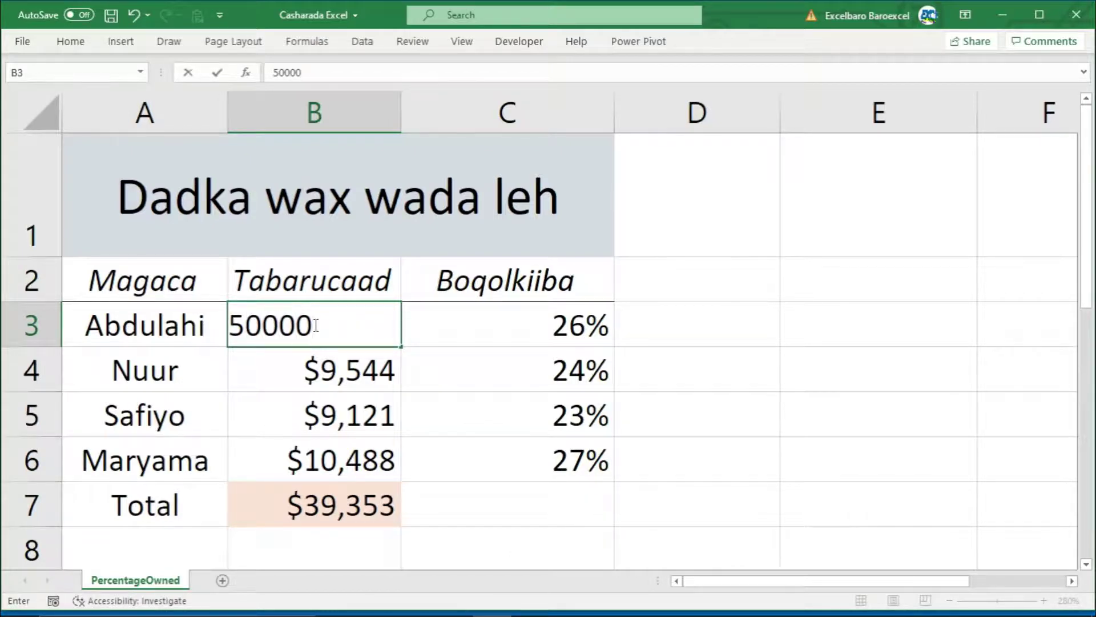
pyautogui.press('Return')
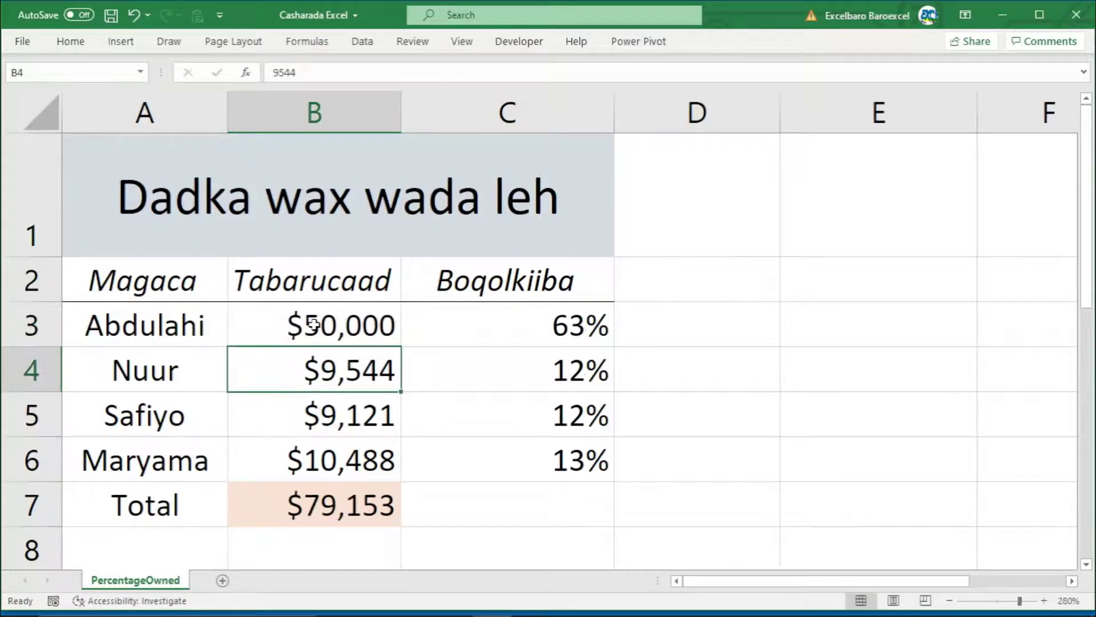
pyautogui.click(357, 326)
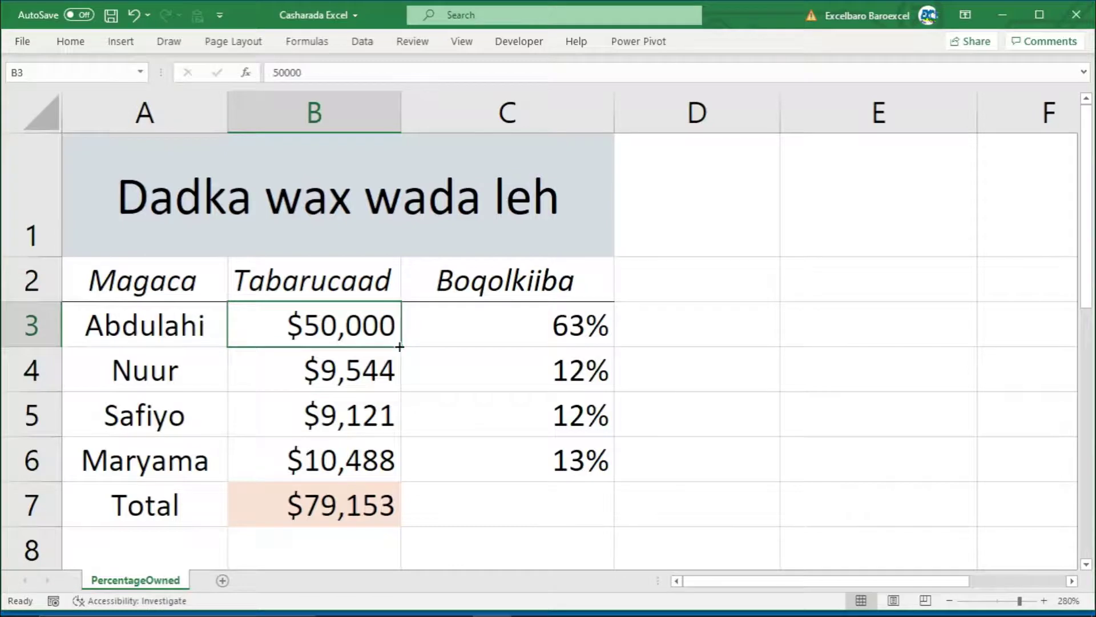
pyautogui.moveTo(401, 346); pyautogui.dragTo(394, 468)
pyautogui.click(697, 463)
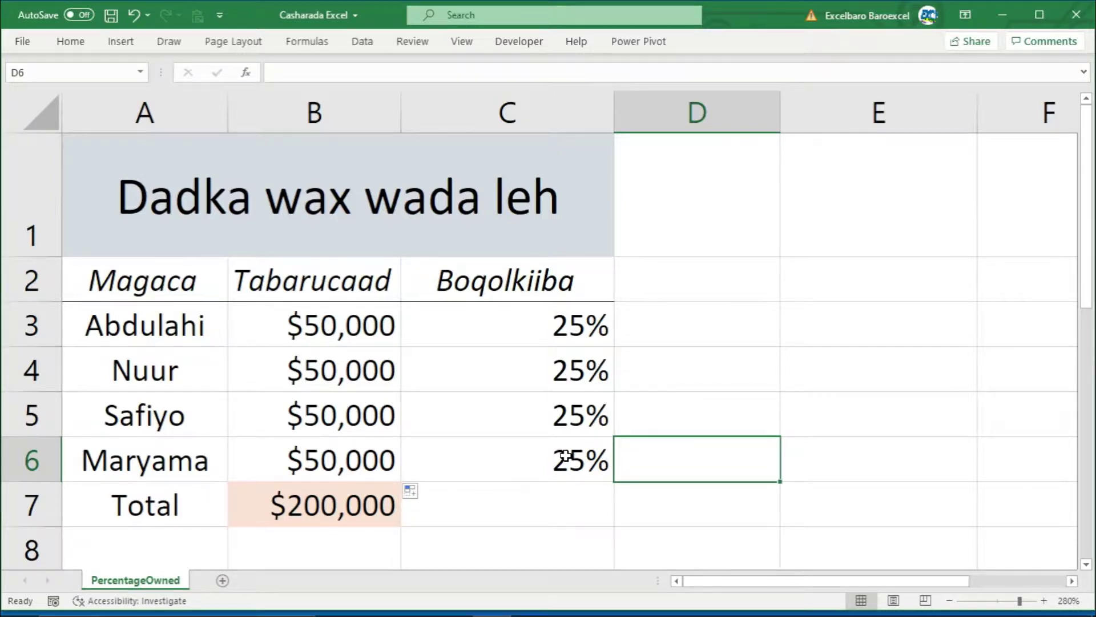
# Step: Set the first contributor's amount in B3 to 30000
pyautogui.click(320, 341)
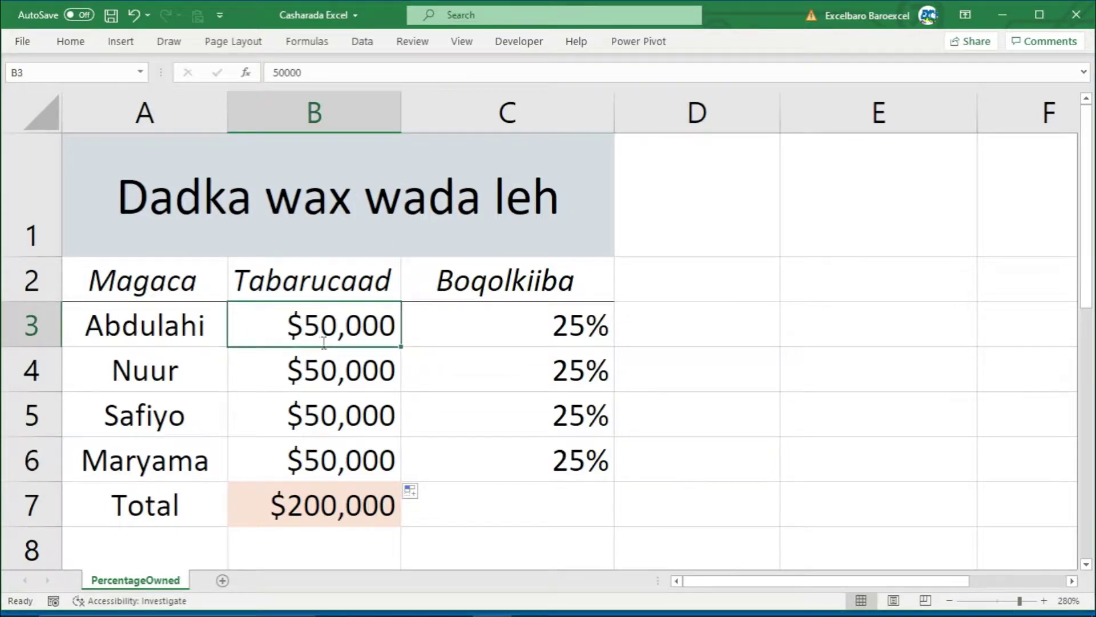
pyautogui.write('30000')
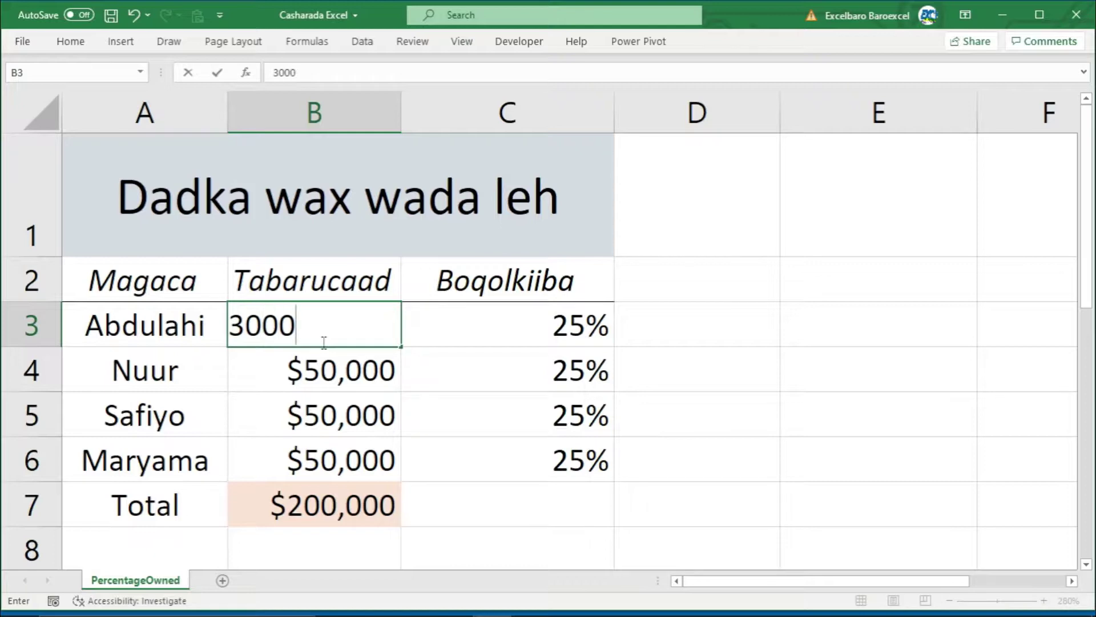
pyautogui.press('Return')
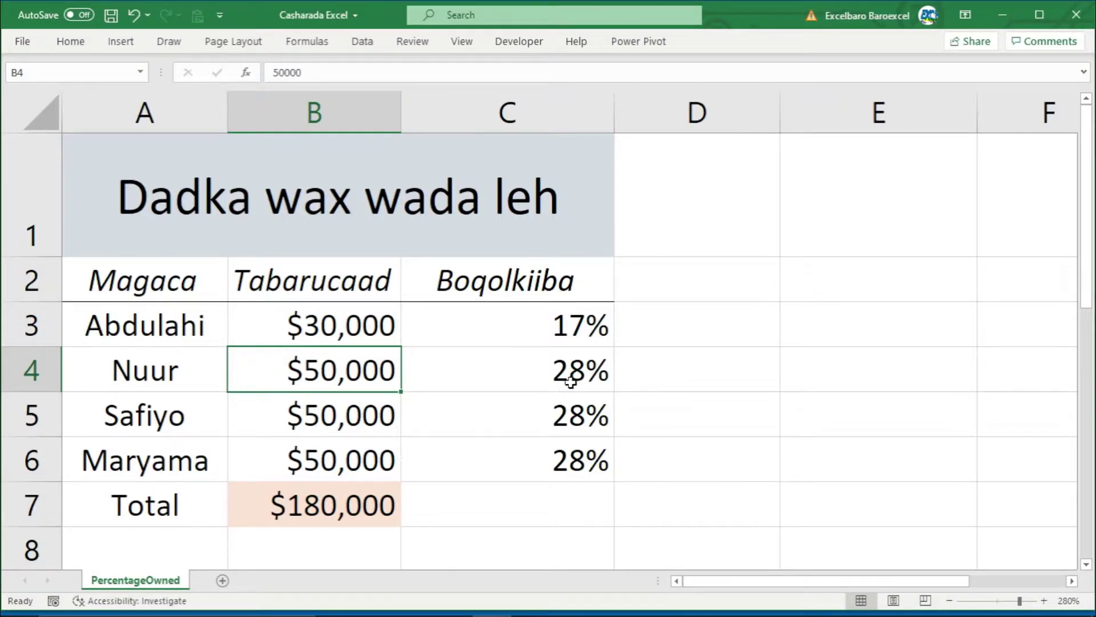
pyautogui.click(346, 413)
pyautogui.click(341, 461)
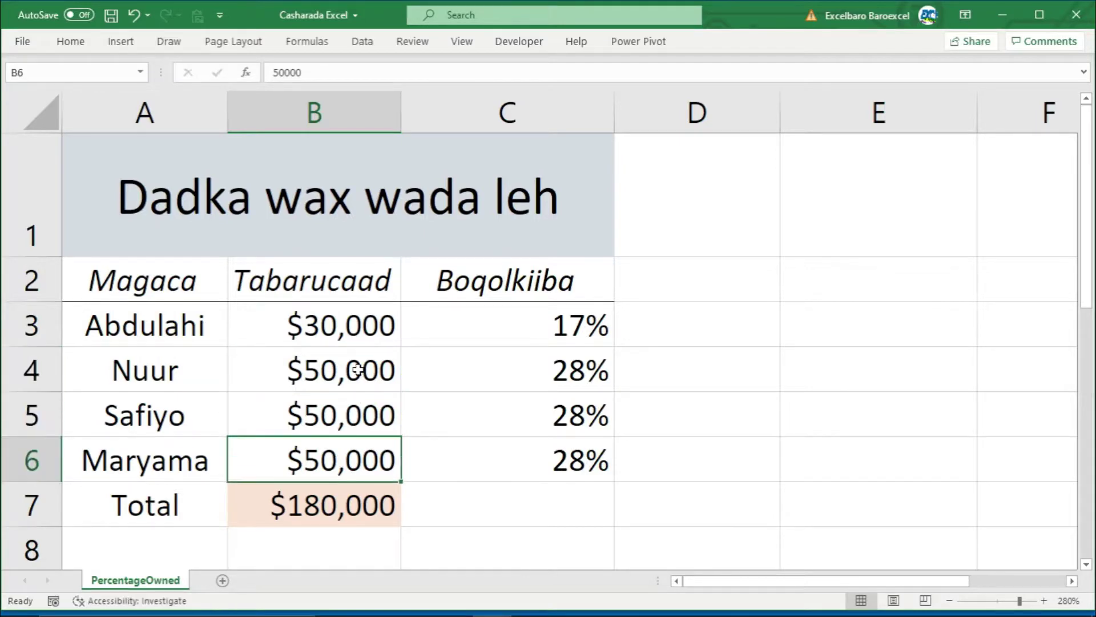
pyautogui.click(357, 370)
pyautogui.click(552, 337)
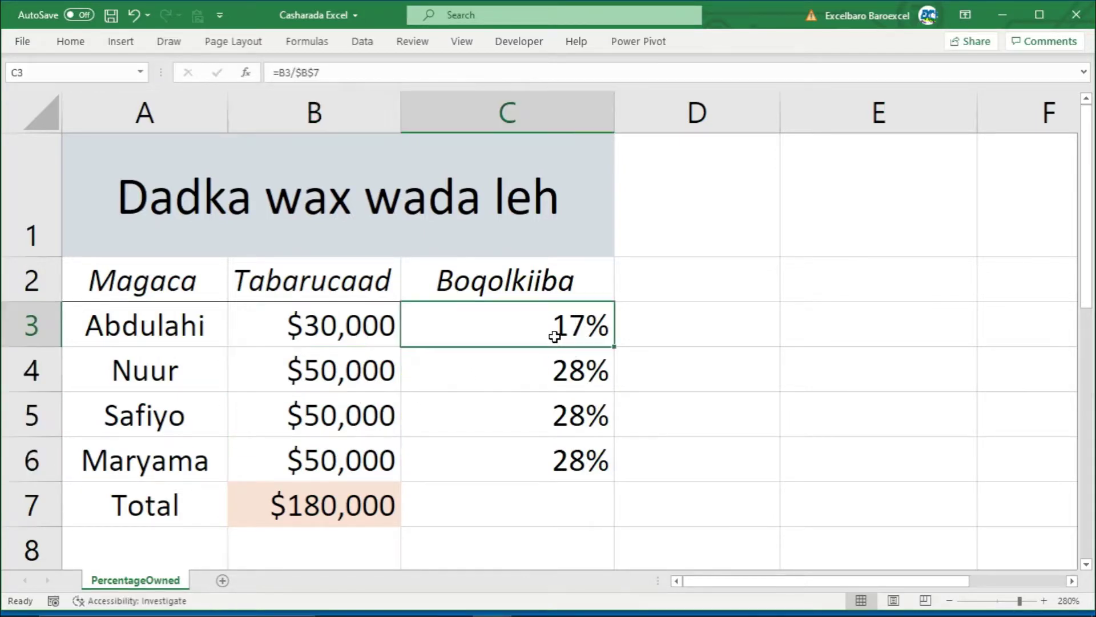
pyautogui.click(370, 335)
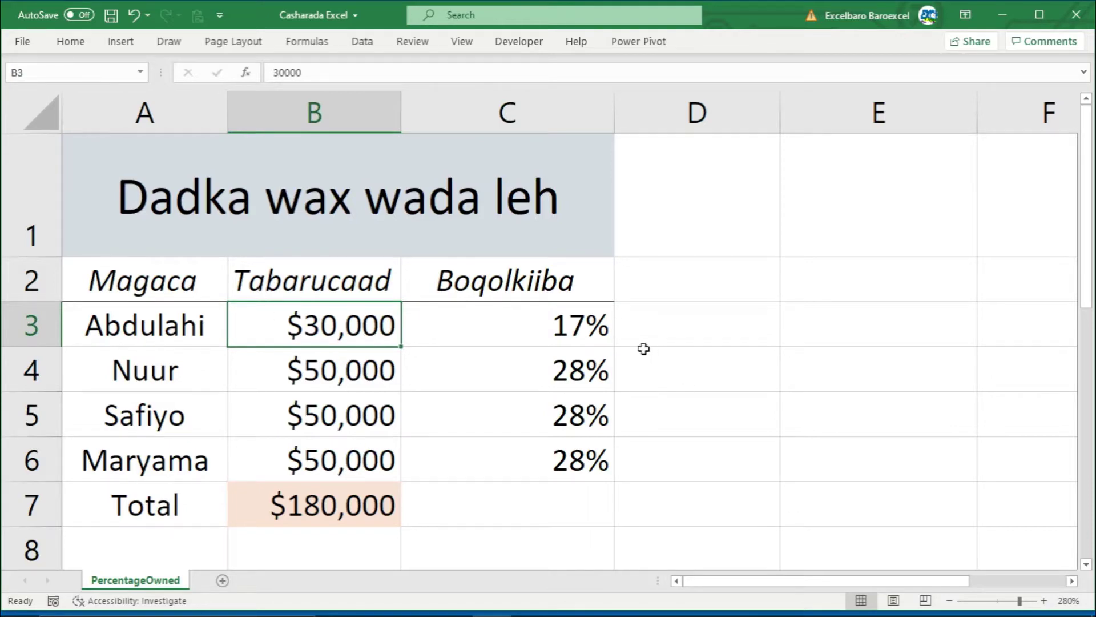
pyautogui.click(602, 333)
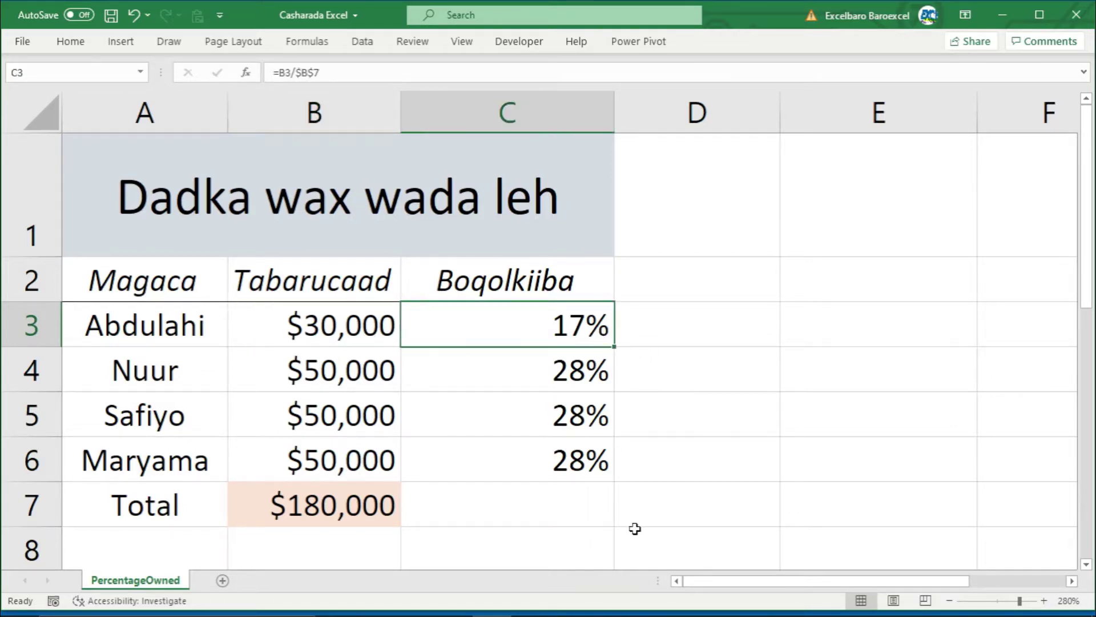